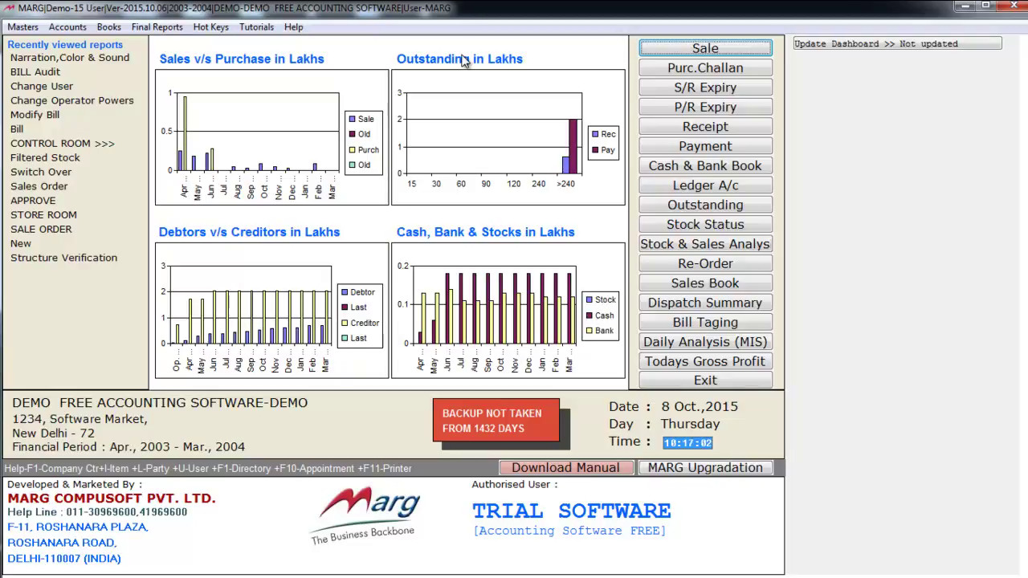
# - Open the Narration, Color & Sound settings from the MARG setups
pyautogui.hotkey('alt', 'm')
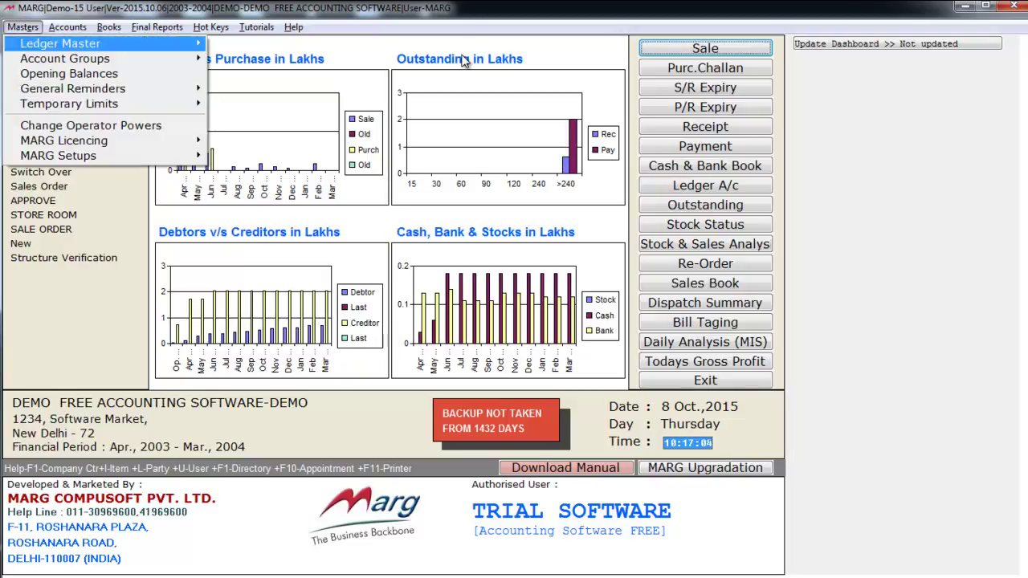
pyautogui.press('Up')
pyautogui.press('Right')
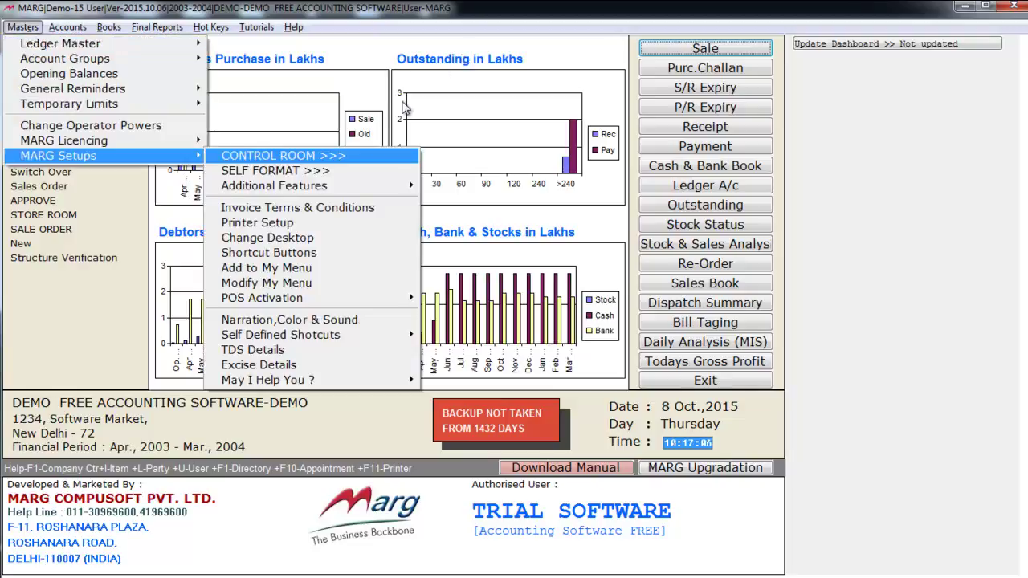
pyautogui.press('Up')
pyautogui.press('Up')
pyautogui.press('Up')
pyautogui.press('Up')
pyautogui.press('Up')
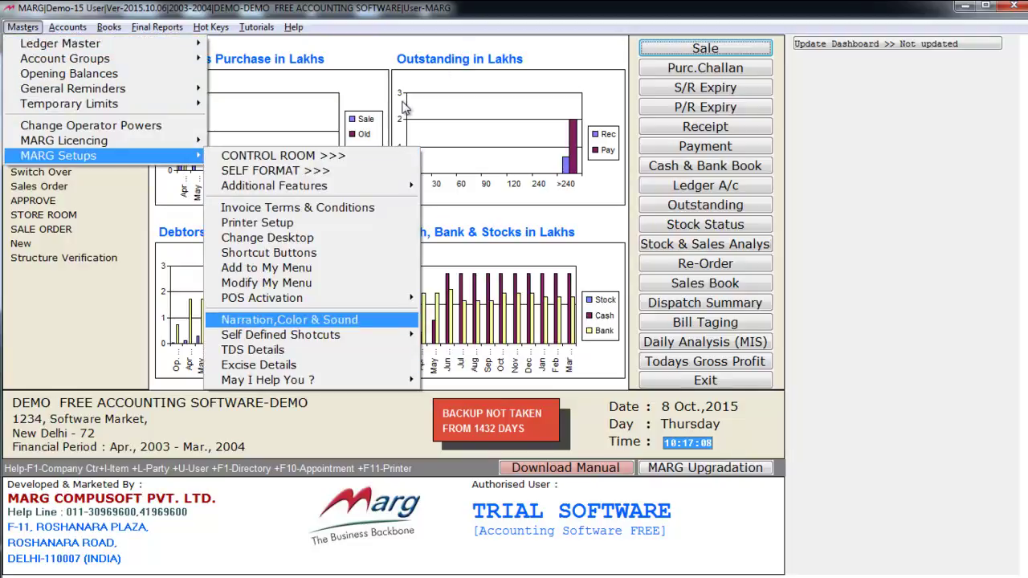
pyautogui.press('Return')
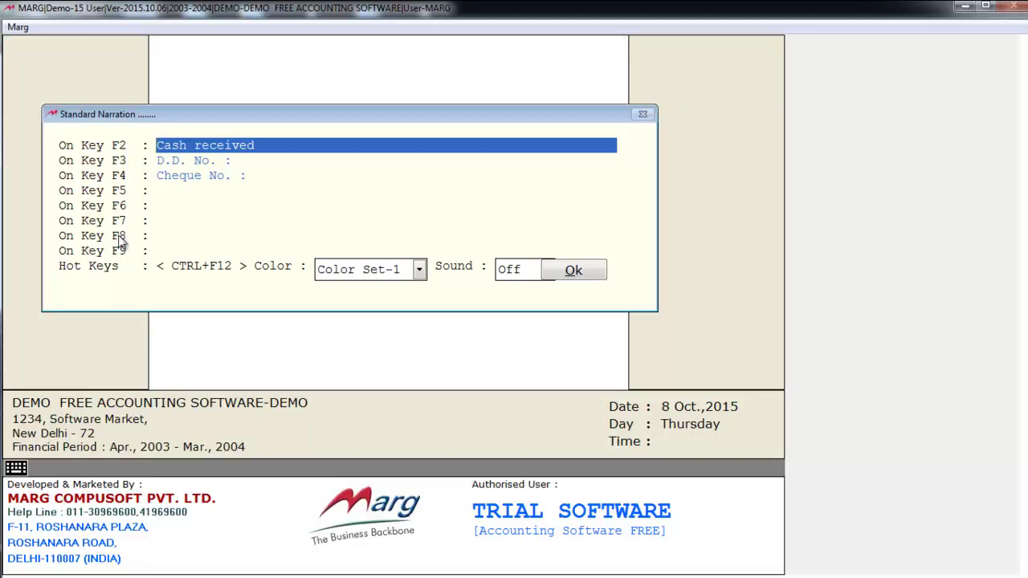
# - Review the standard narrations assigned to F2, F3 and F4, and close the settings without changing them
pyautogui.press('Down')
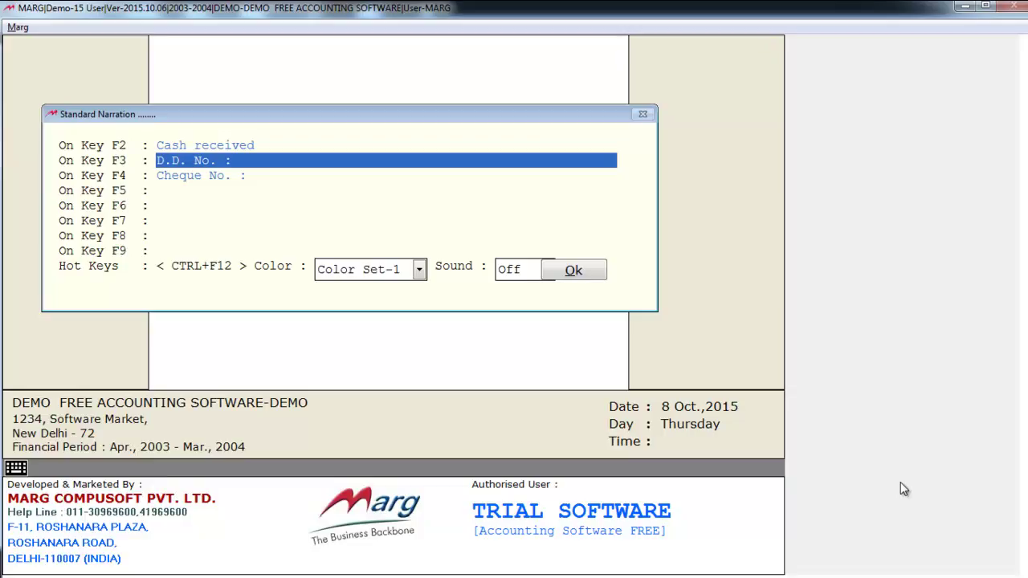
pyautogui.press('Down')
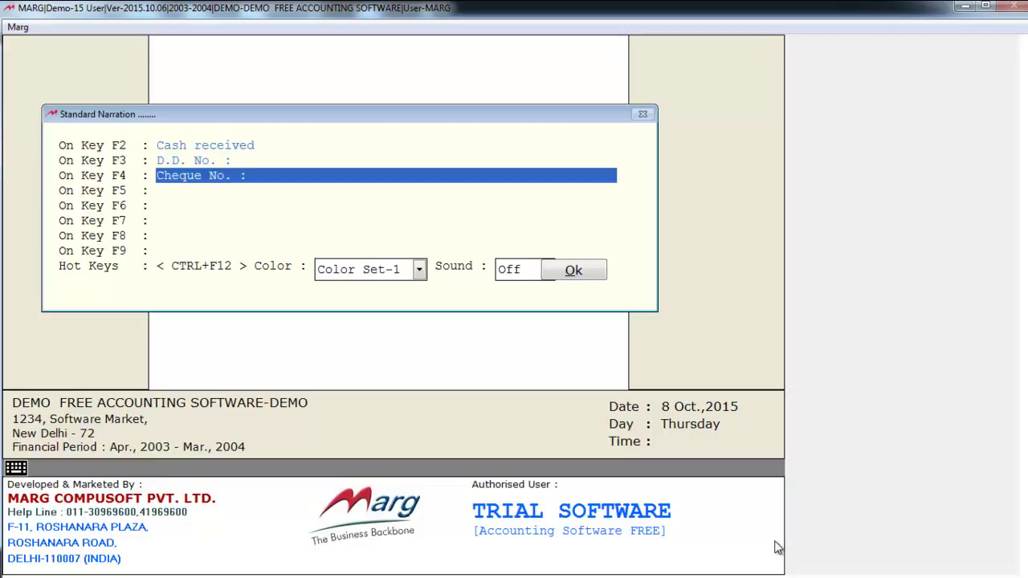
pyautogui.press('Up')
pyautogui.press('Up')
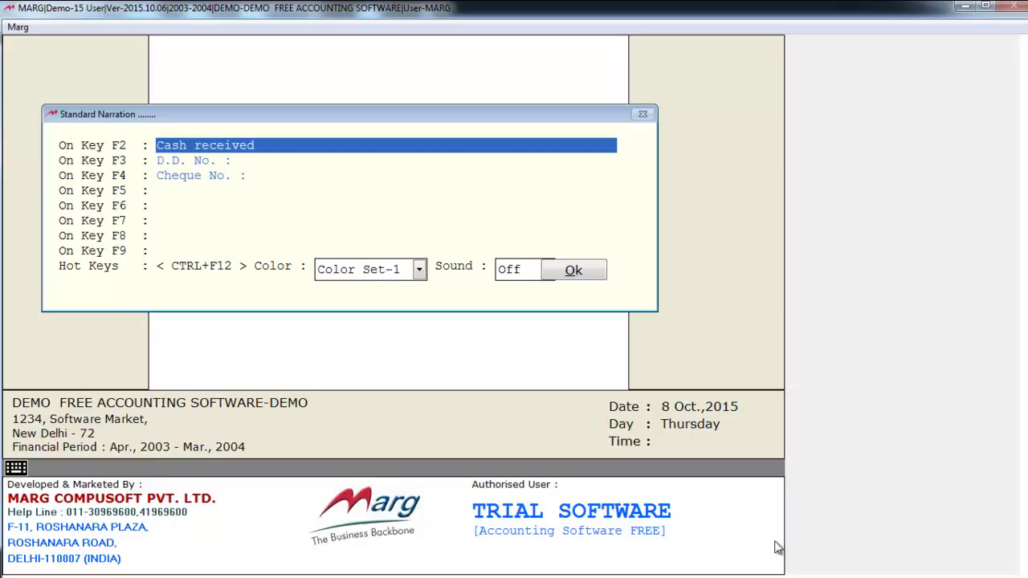
pyautogui.press('Down')
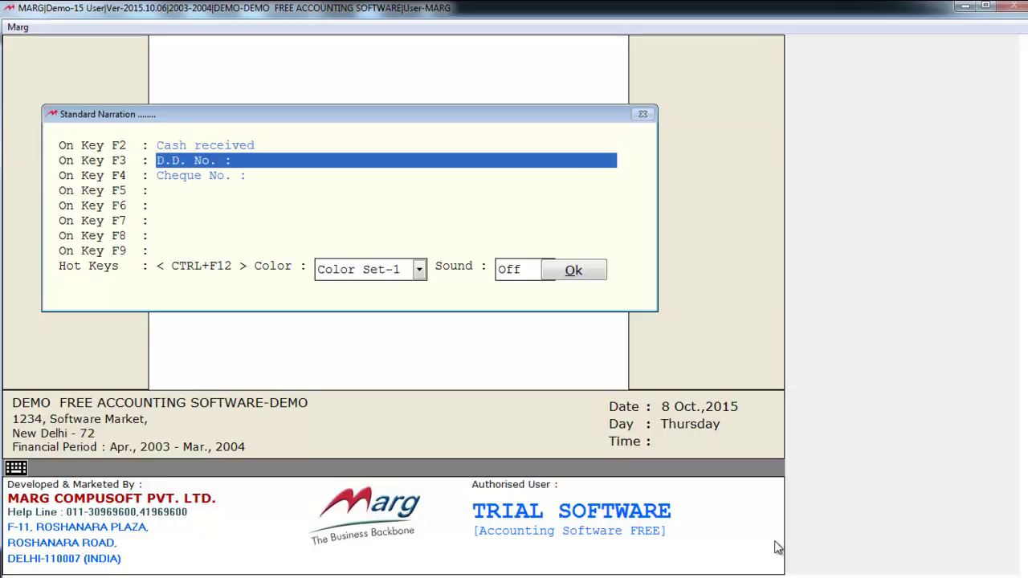
pyautogui.press('Escape')
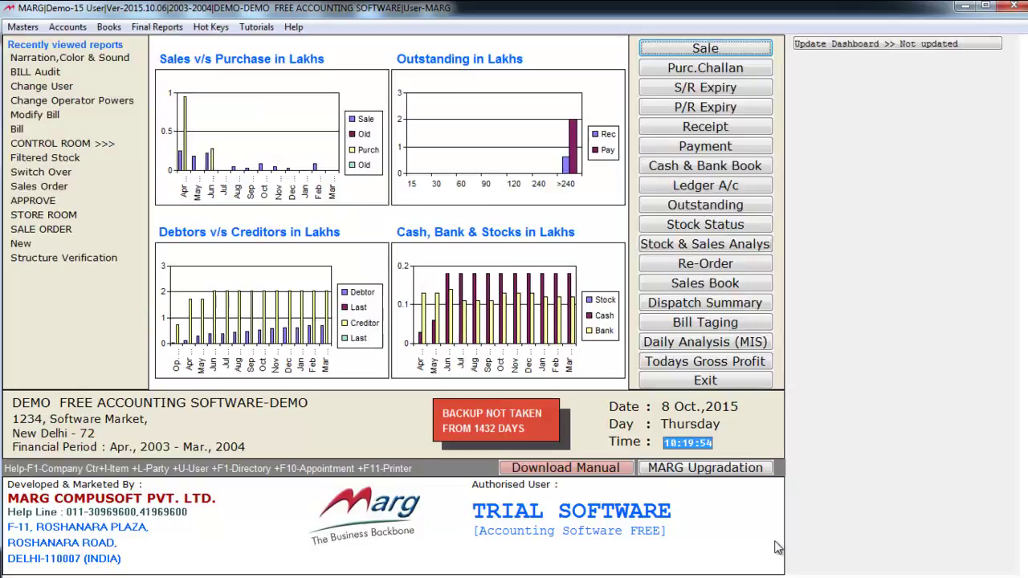
# - Start a receipt voucher crediting AHUJA MEDICINE CENTRE with 1000 and debiting CASH with the same amount
pyautogui.click(68, 28)
pyautogui.moveTo(97, 43)
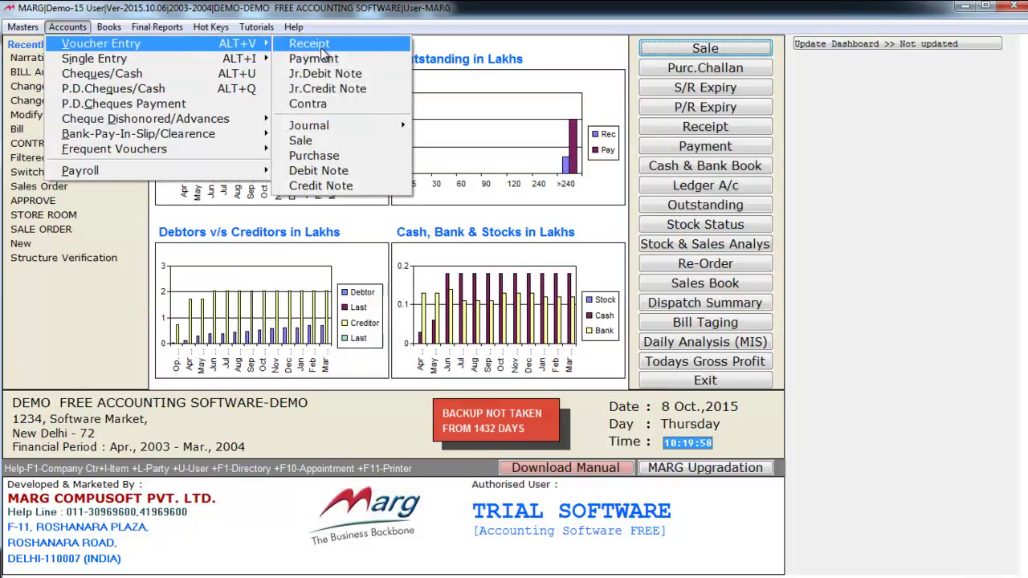
pyautogui.click(298, 44)
pyautogui.press('Return')
pyautogui.press('Return')
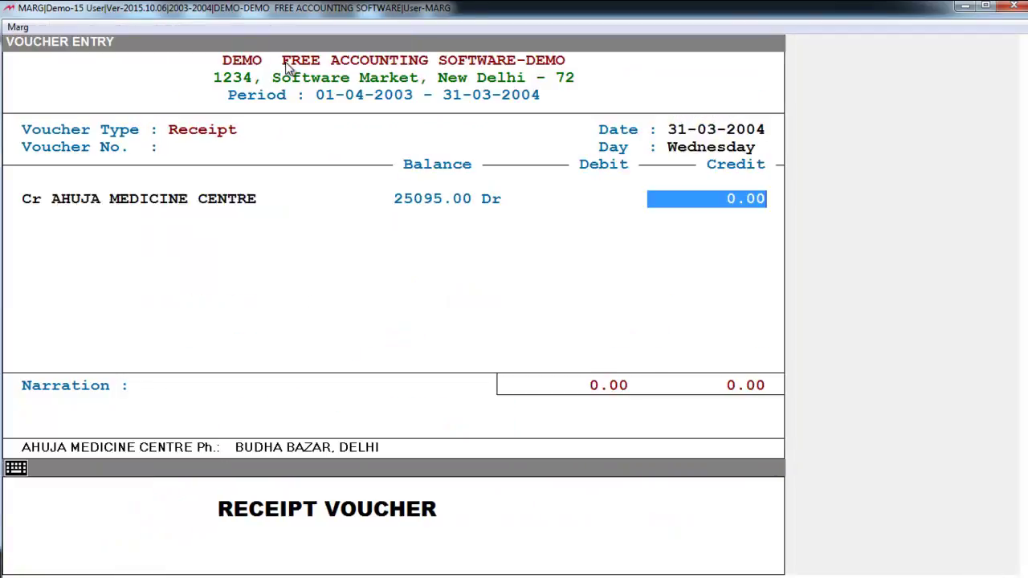
pyautogui.write('1')
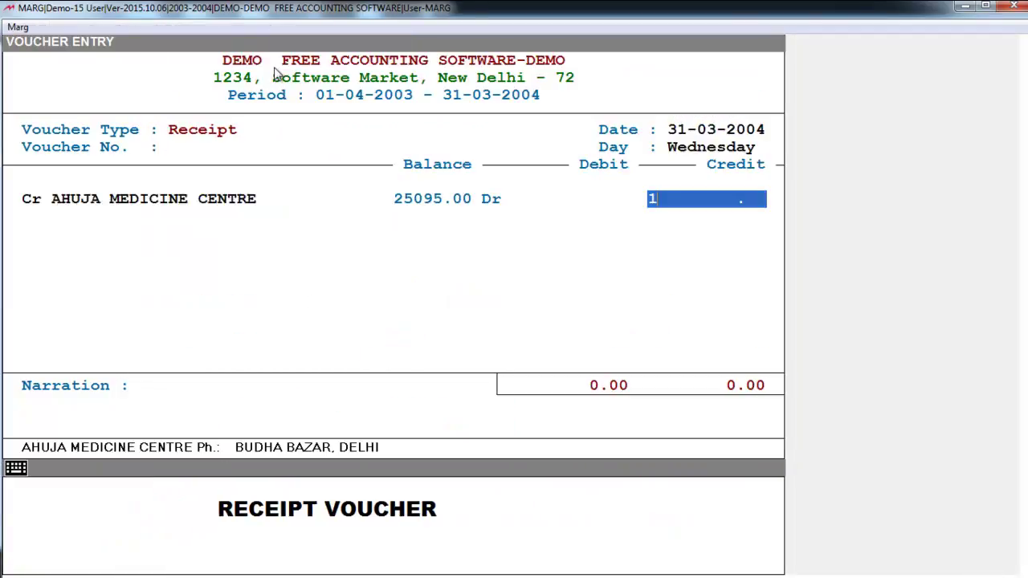
pyautogui.write('000')
pyautogui.press('Return')
pyautogui.press('Return')
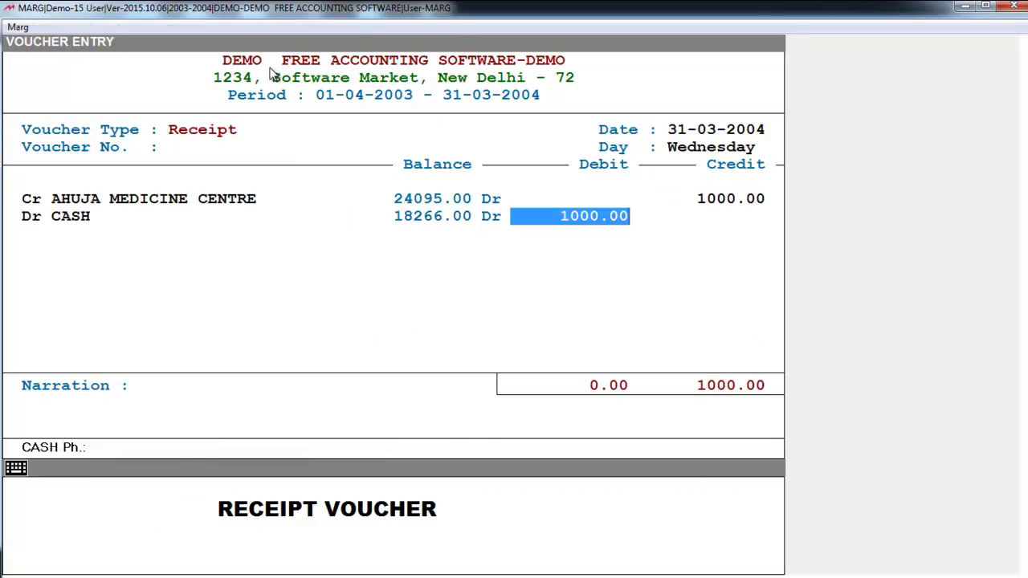
pyautogui.press('Return')
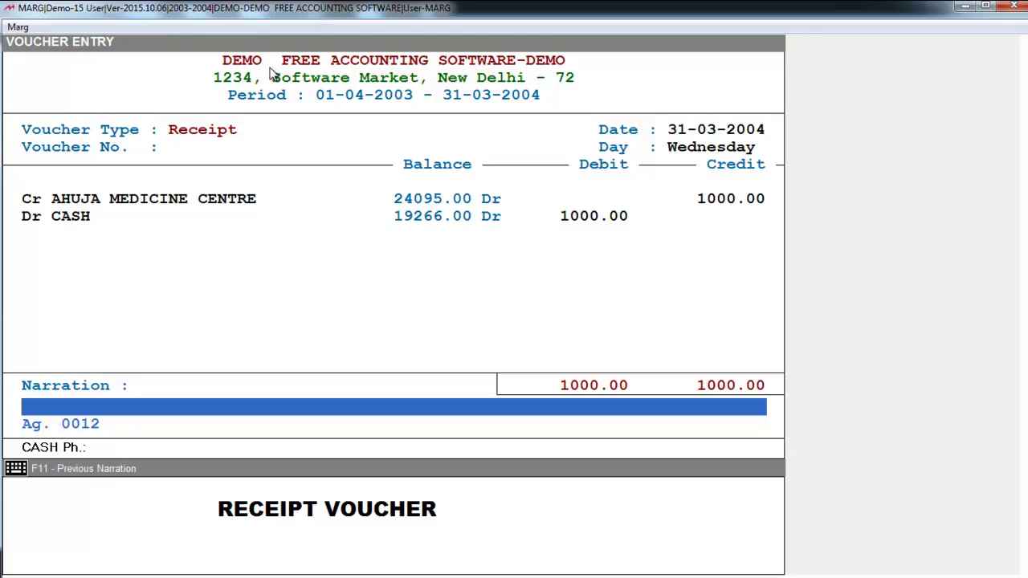
# - Fill the voucher's first narration line with "Cash received", save the receipt and leave voucher entry
pyautogui.press('F11')
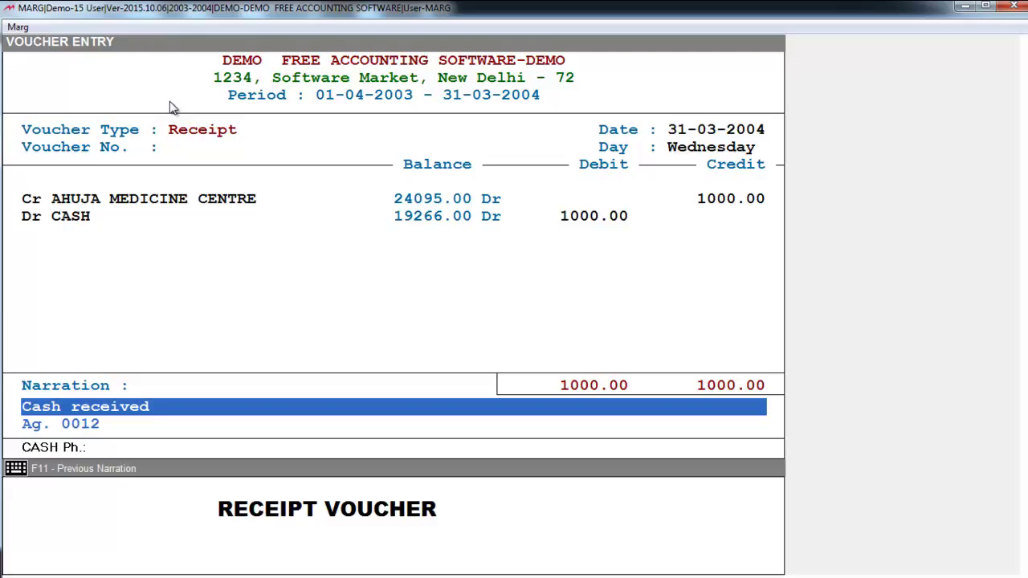
pyautogui.press('Return')
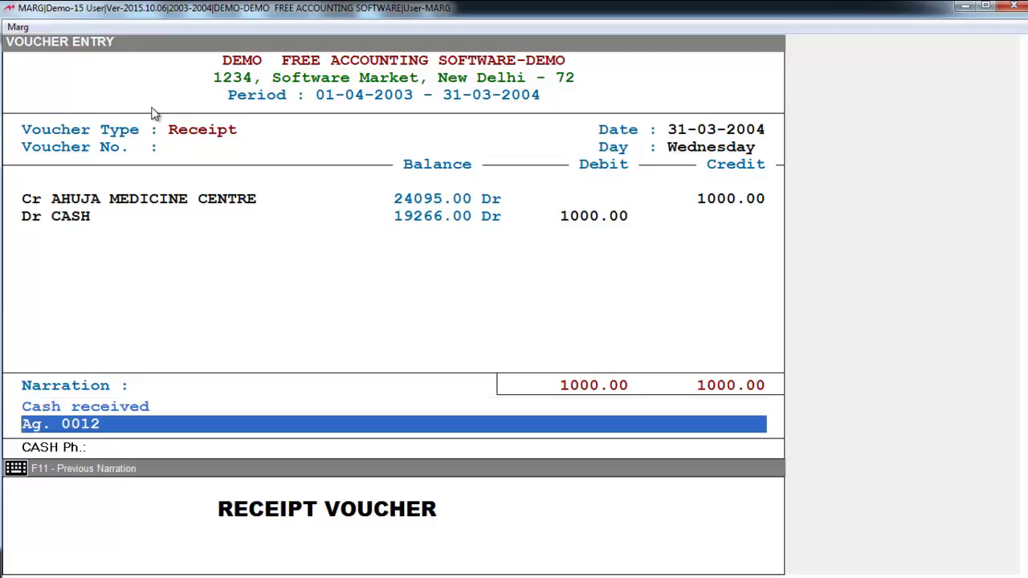
pyautogui.press('Return')
pyautogui.press('Return')
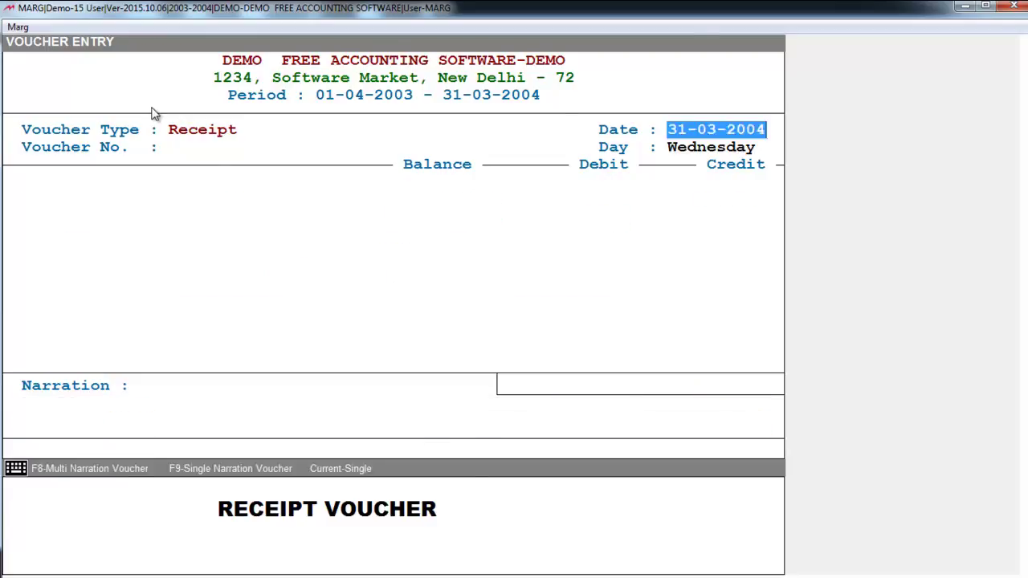
pyautogui.press('Escape')
# - Reopen the Narration, Color & Sound settings and go past the narration lines to the color setting
pyautogui.press('Right')
pyautogui.press('Up')
pyautogui.press('Up')
pyautogui.press('Up')
pyautogui.press('Up')
pyautogui.press('Up')
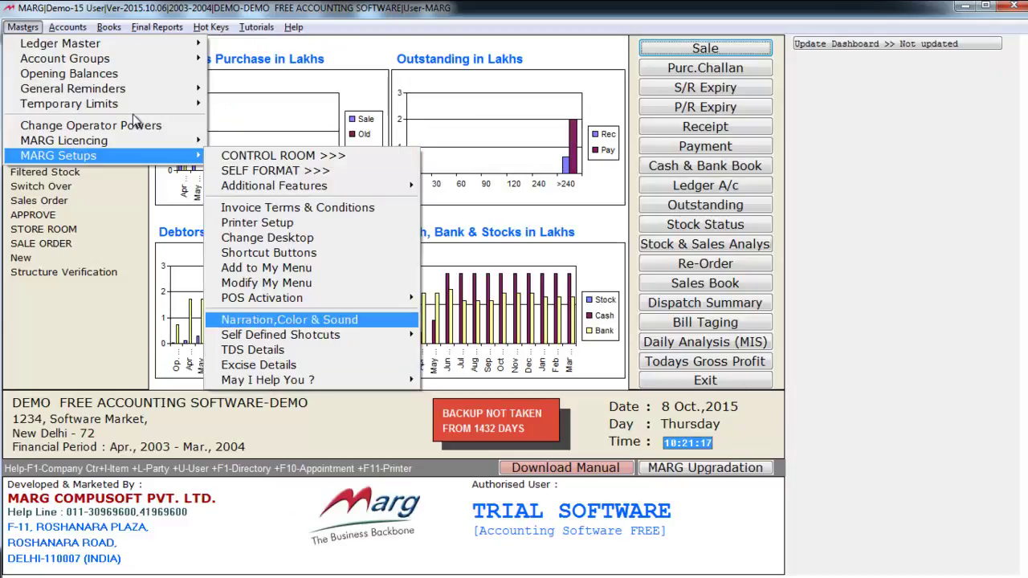
pyautogui.press('Return')
pyautogui.press('Return')
pyautogui.press('Return')
pyautogui.press('Return')
pyautogui.press('Return')
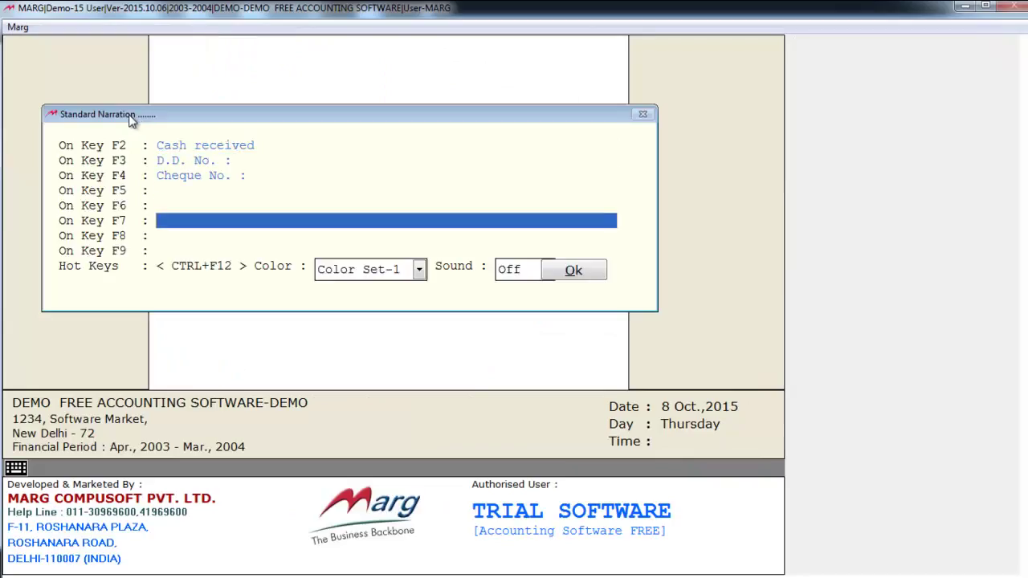
pyautogui.press('Return')
pyautogui.press('Return')
pyautogui.press('Return')
pyautogui.press('Return')
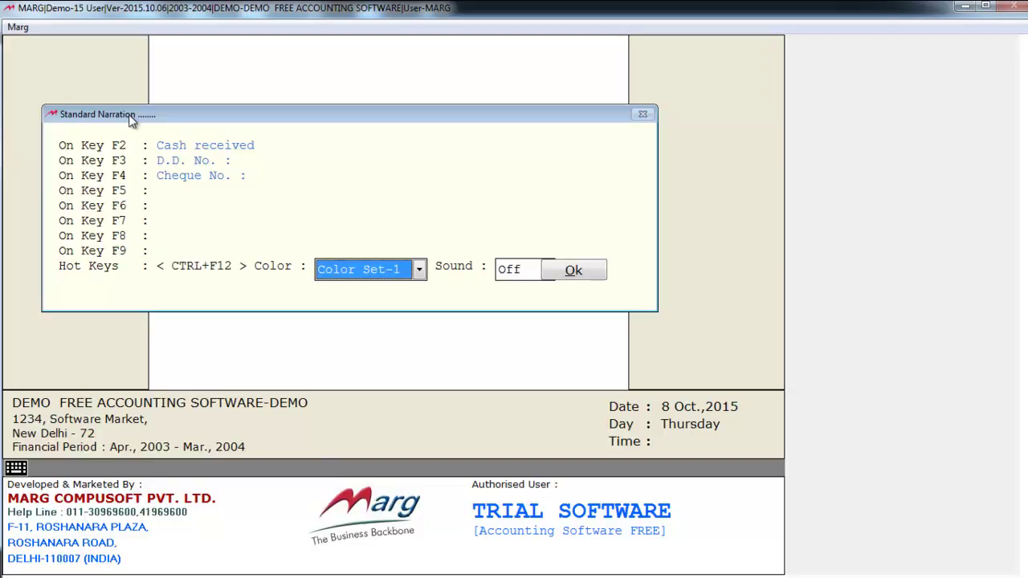
# - Confirm Color Set-1 with sound Off, and inspect how the sale entry screen looks in that color
pyautogui.hotkey('alt', 'Down')
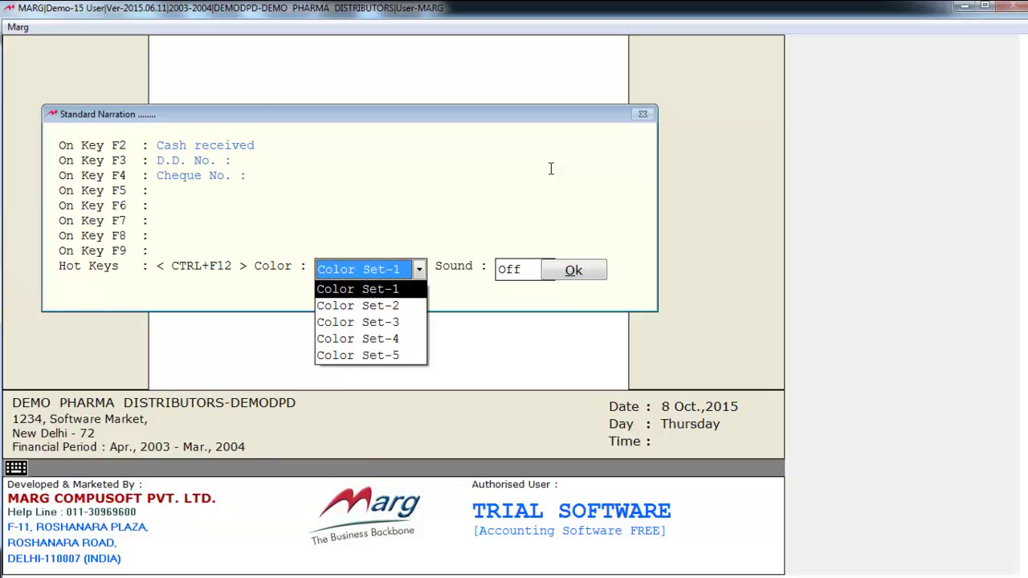
pyautogui.press('Down')
pyautogui.press('Up')
pyautogui.press('Return')
pyautogui.press('Return')
pyautogui.press('Return')
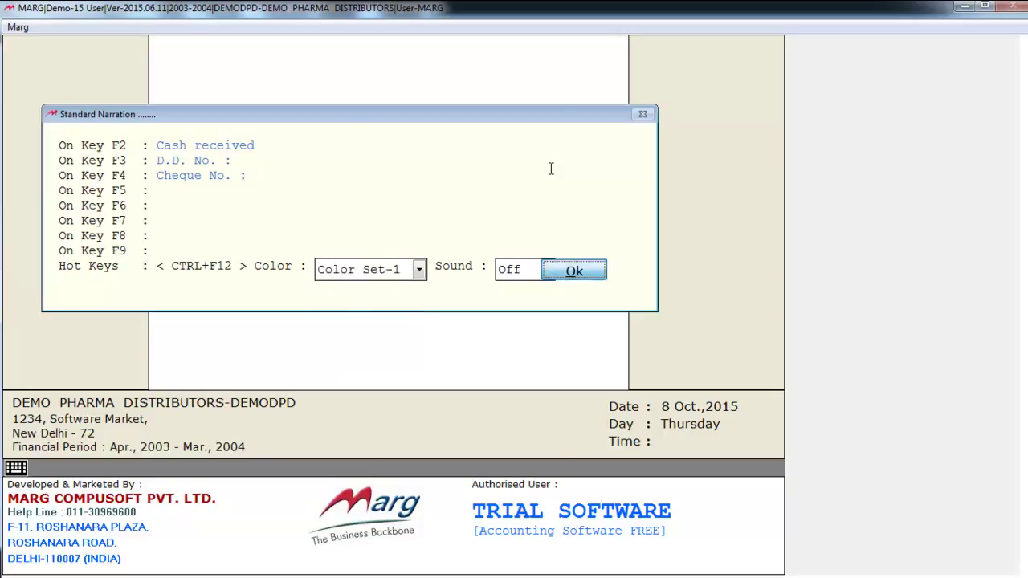
pyautogui.press('Return')
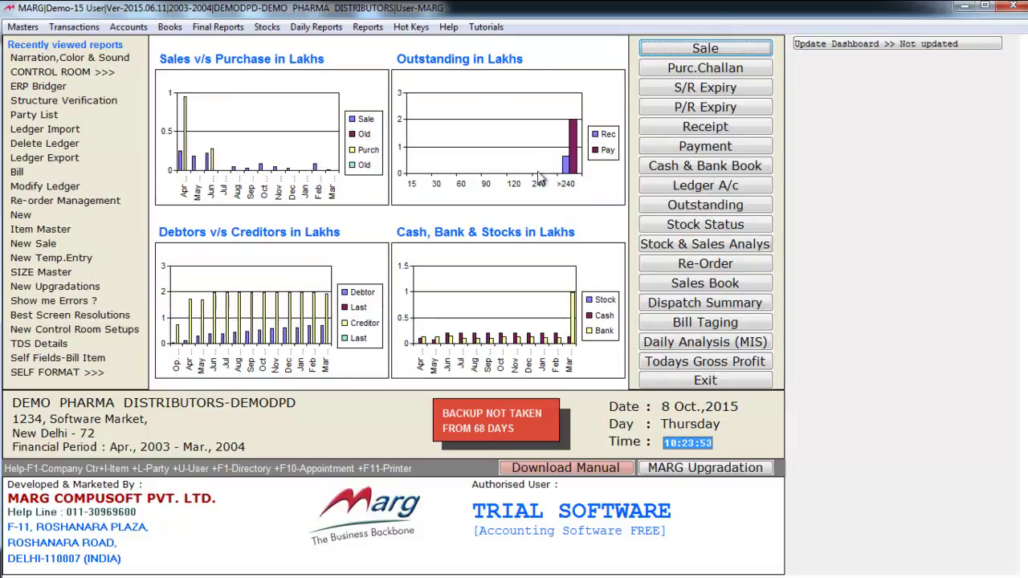
pyautogui.click(673, 48)
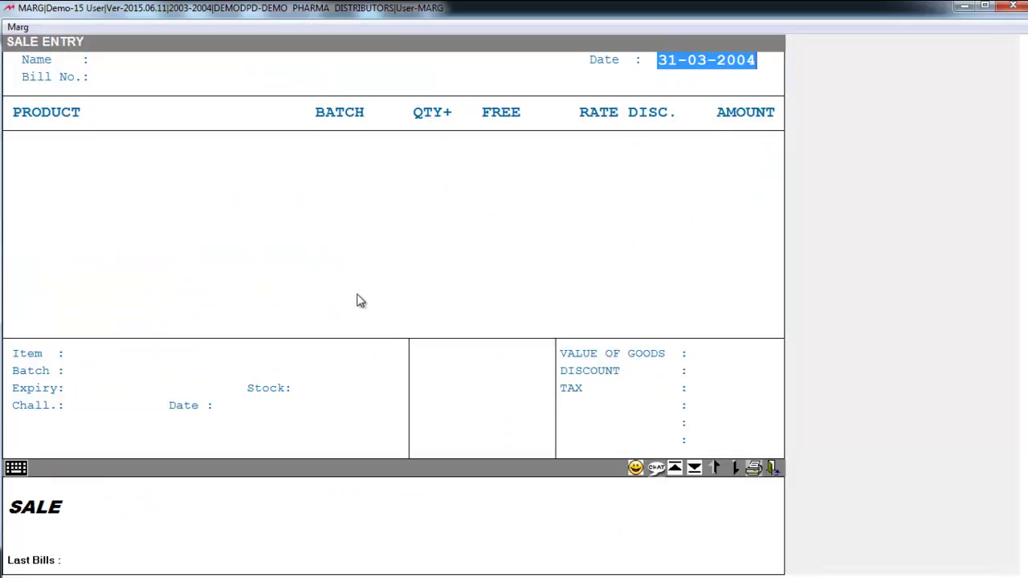
pyautogui.press('Escape')
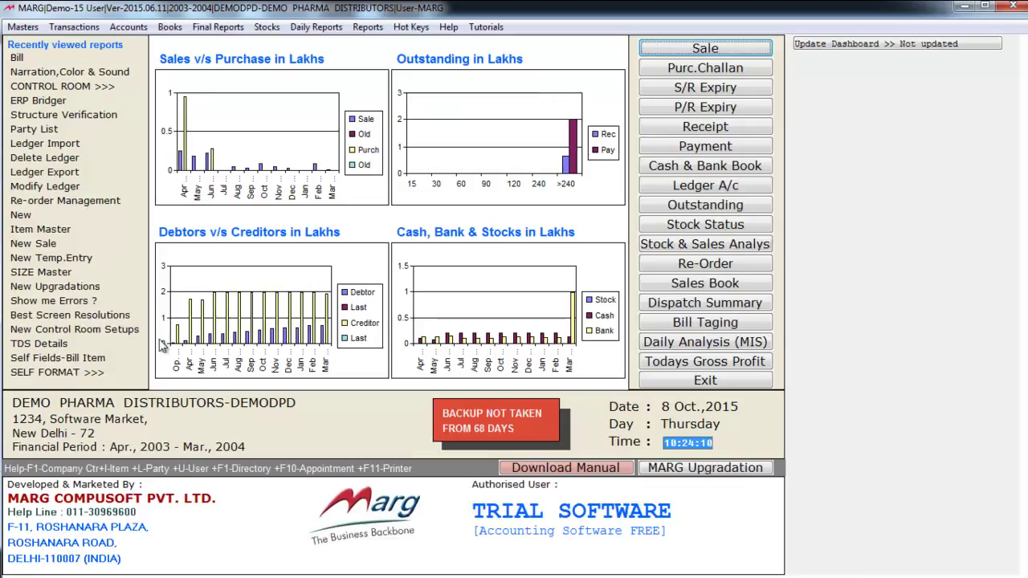
# - Change the color to Color Set-3 in the Narration, Color & Sound settings and check it on the sale entry screen
pyautogui.click(48, 74)
pyautogui.press('Down')
pyautogui.press('Down')
pyautogui.press('Down')
pyautogui.press('Down')
pyautogui.press('Down')
pyautogui.press('Down')
pyautogui.press('Down')
pyautogui.press('Down')
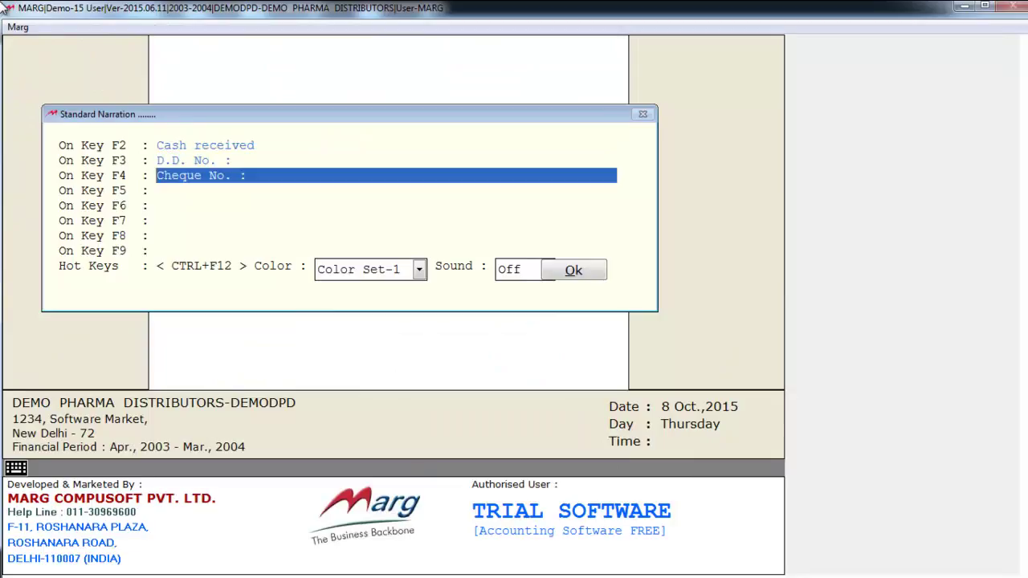
pyautogui.hotkey('alt', 'Down')
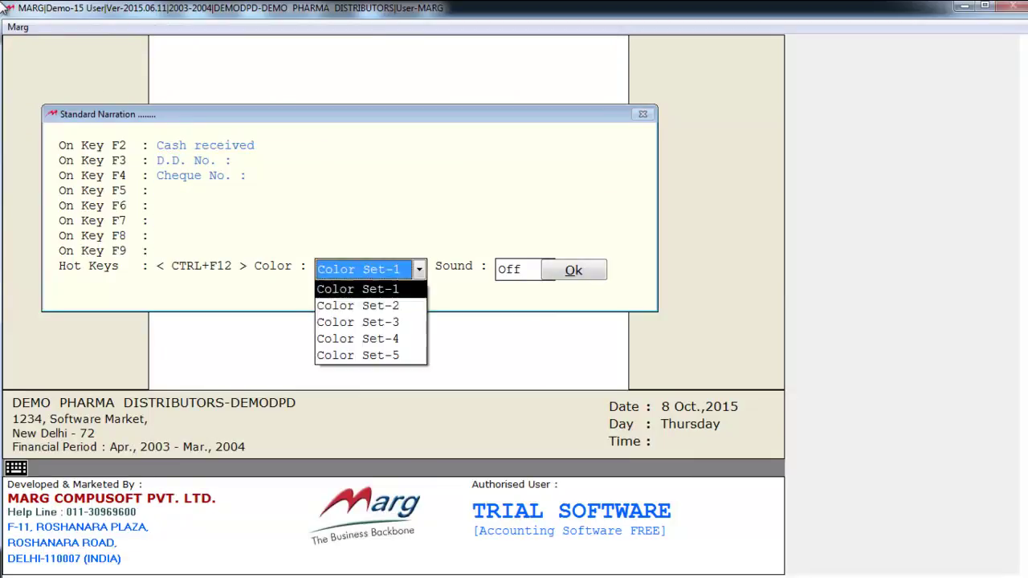
pyautogui.press('Down')
pyautogui.press('Down')
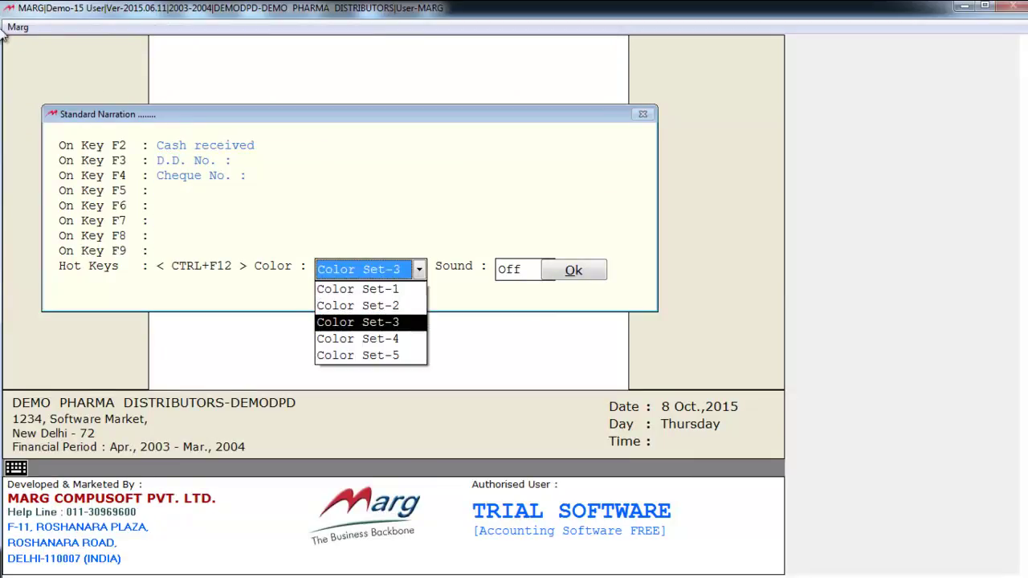
pyautogui.press('Return')
pyautogui.press('Return')
pyautogui.press('Return')
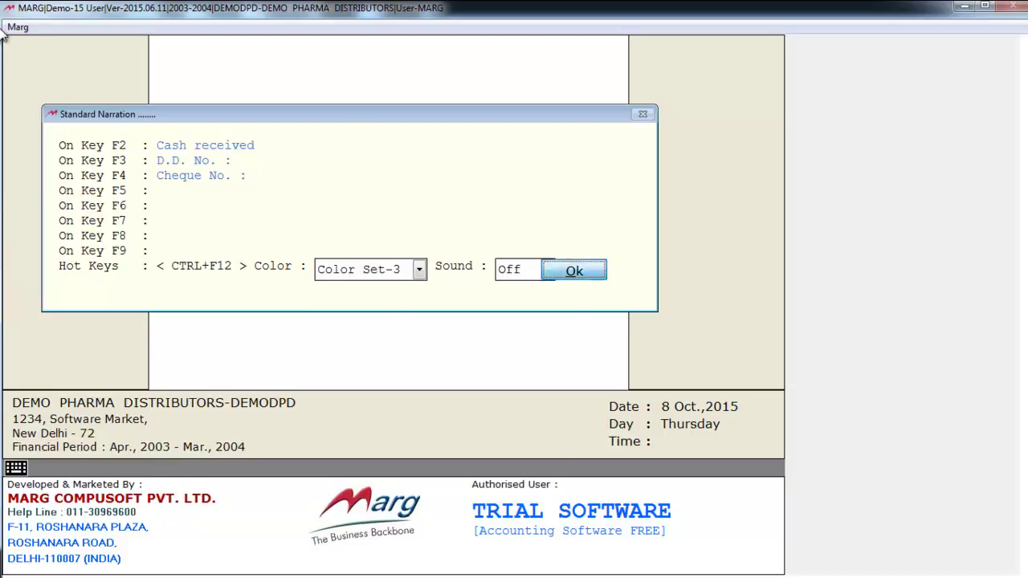
pyautogui.press('Return')
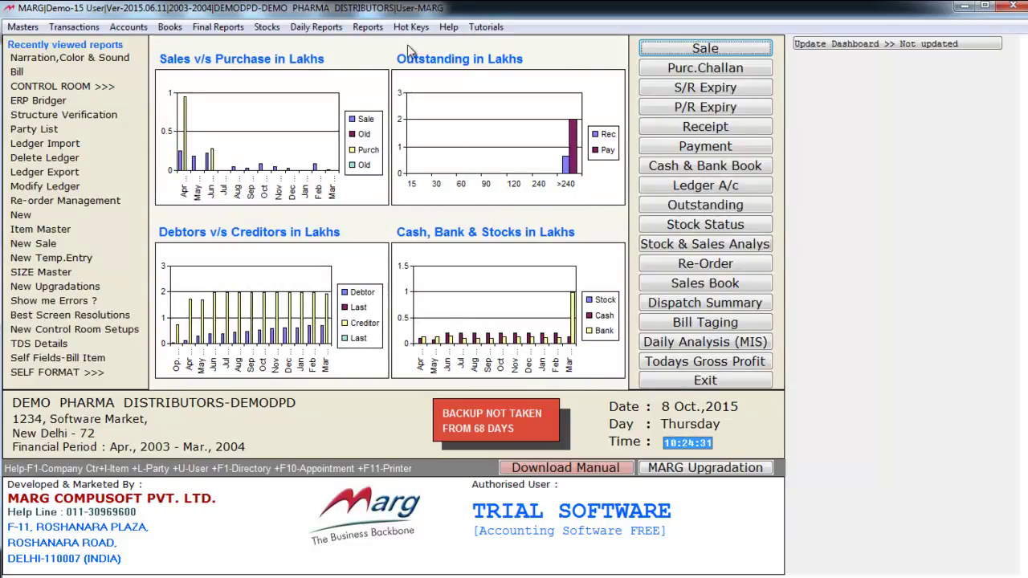
pyautogui.press('Return')
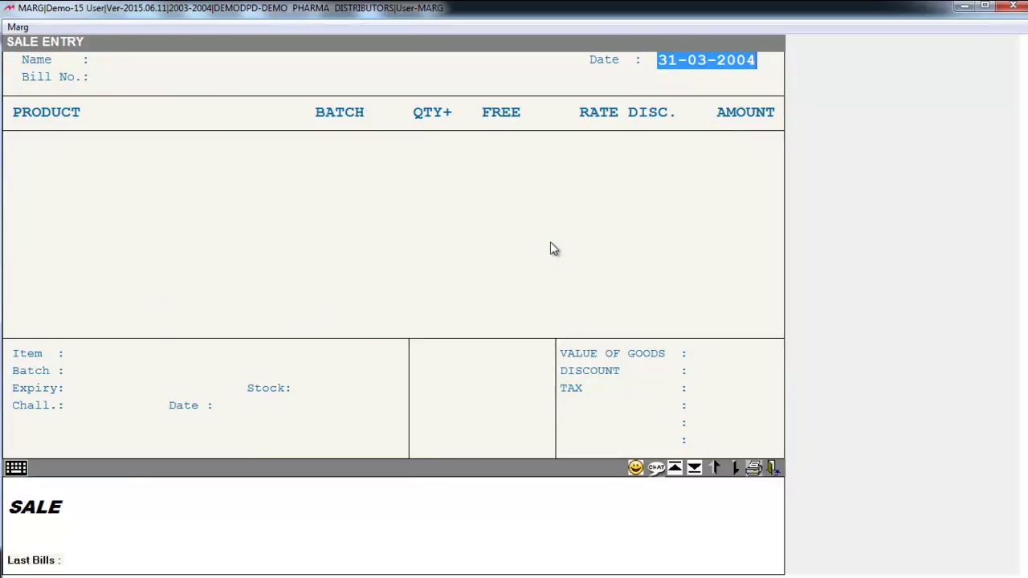
pyautogui.press('Escape')
# - Reopen the Narration, Color & Sound settings and choose Color Set-5 as the color
pyautogui.click(76, 77)
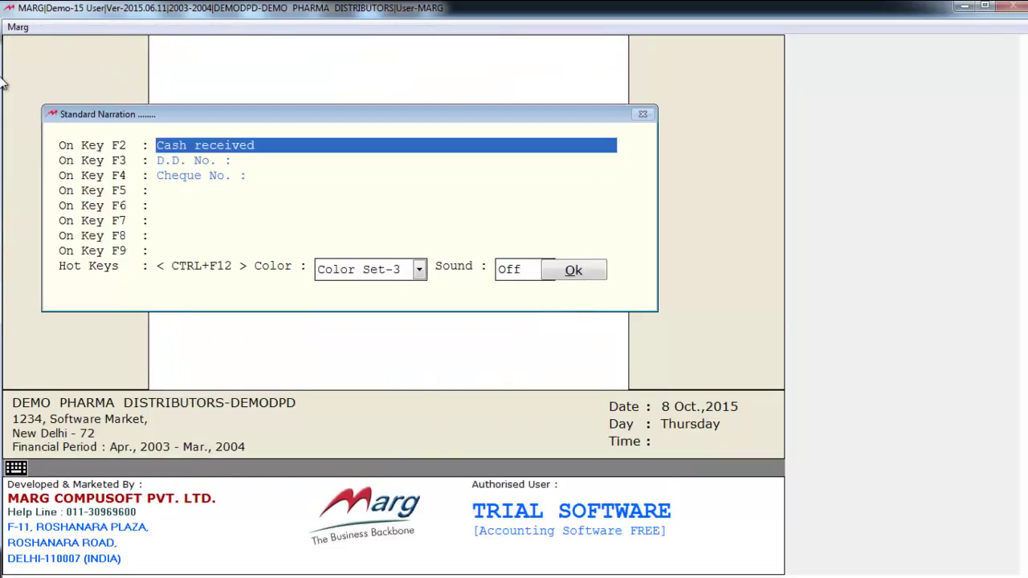
pyautogui.press('Down')
pyautogui.press('Down')
pyautogui.press('Down')
pyautogui.press('Down')
pyautogui.press('Down')
pyautogui.press('Down')
pyautogui.press('Down')
pyautogui.press('Down')
pyautogui.hotkey('alt', 'Down')
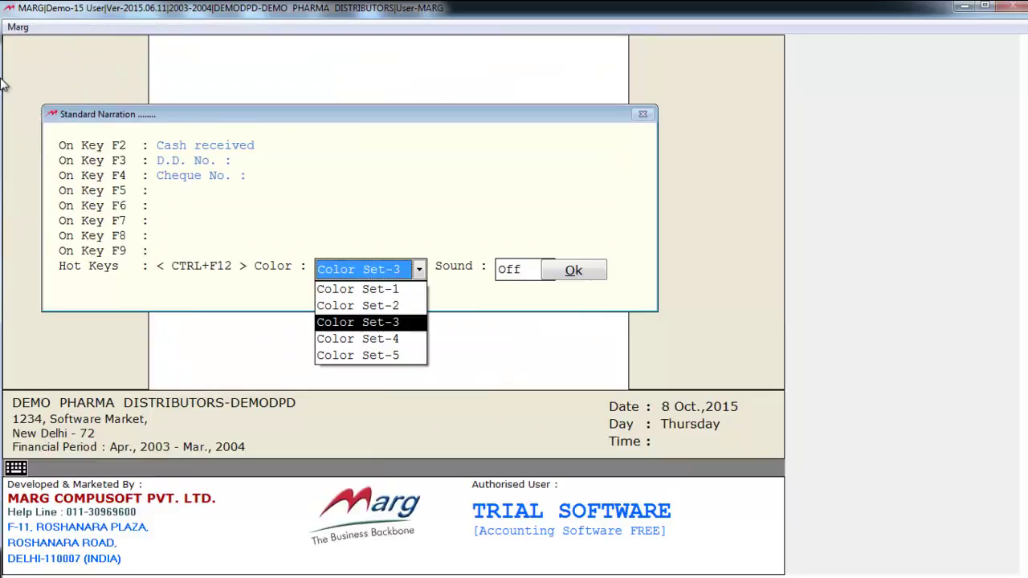
pyautogui.press('Down')
pyautogui.press('Down')
pyautogui.press('Up')
pyautogui.press('Up')
pyautogui.press('Up')
pyautogui.press('Up')
pyautogui.press('Down')
pyautogui.press('Down')
pyautogui.press('Down')
pyautogui.press('Down')
pyautogui.press('Return')
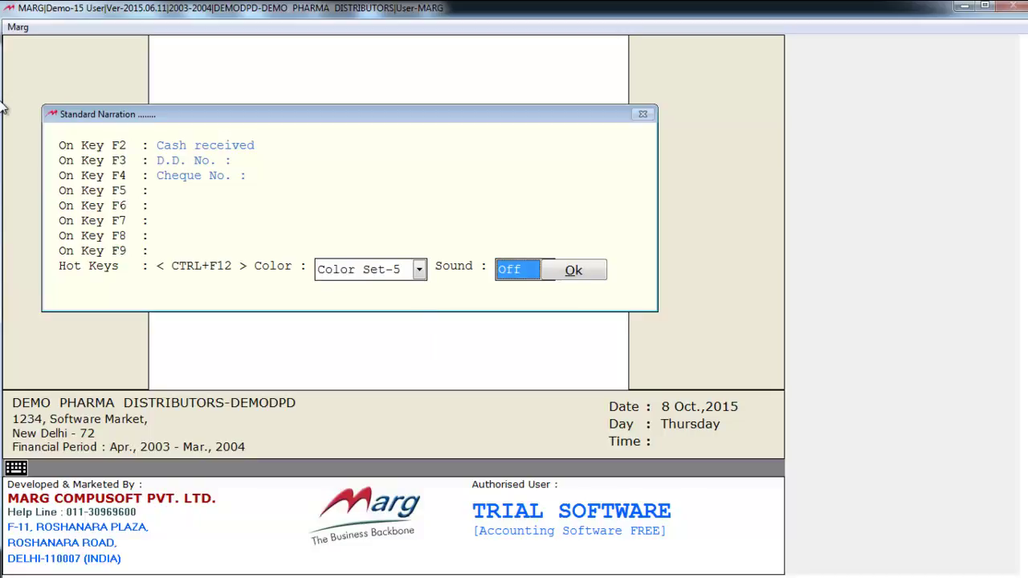
# - Go through the sound options and set Sound to On
pyautogui.press('Down')
pyautogui.press('Down')
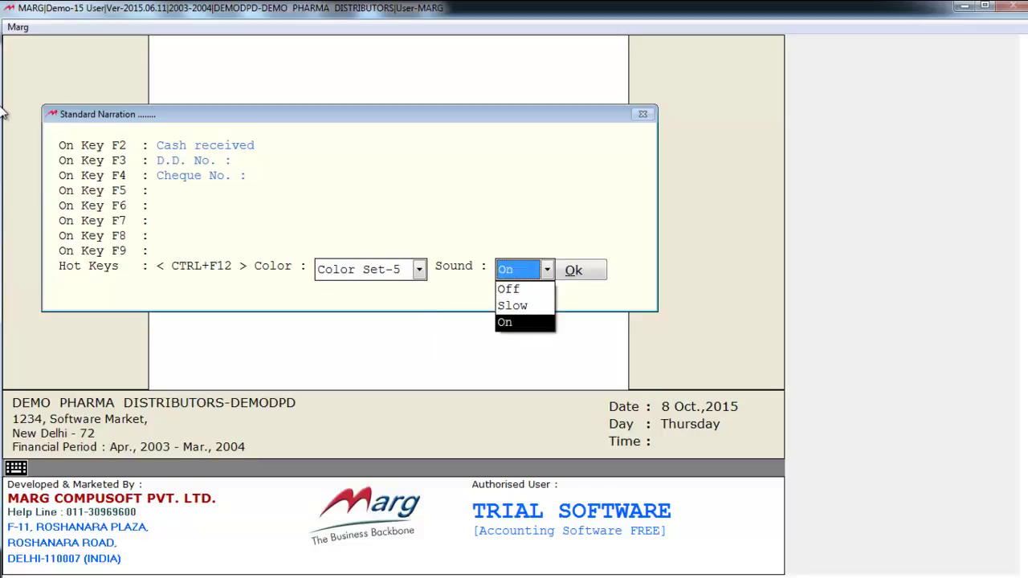
pyautogui.press('Up')
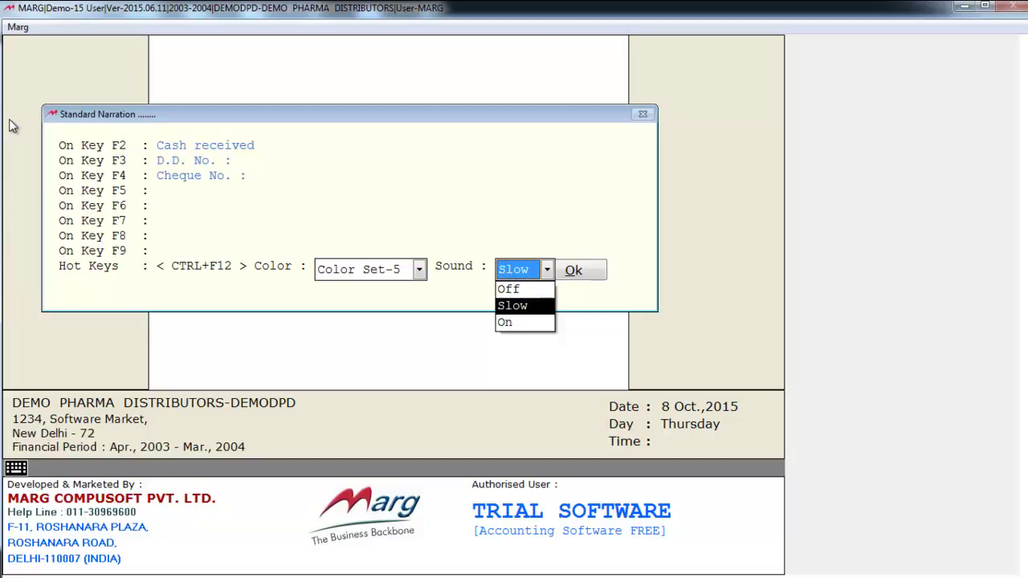
pyautogui.press('Up')
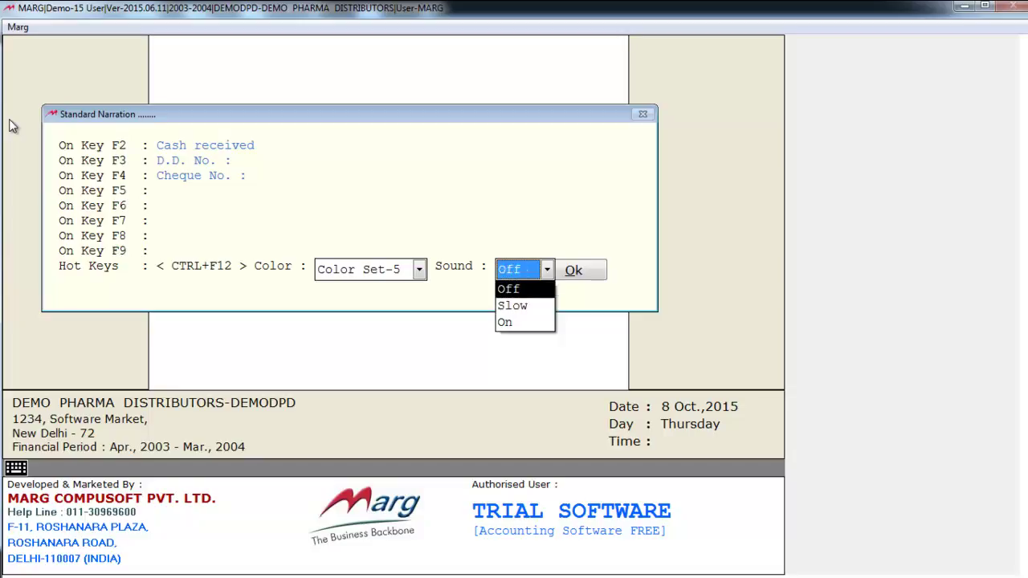
pyautogui.press('Down')
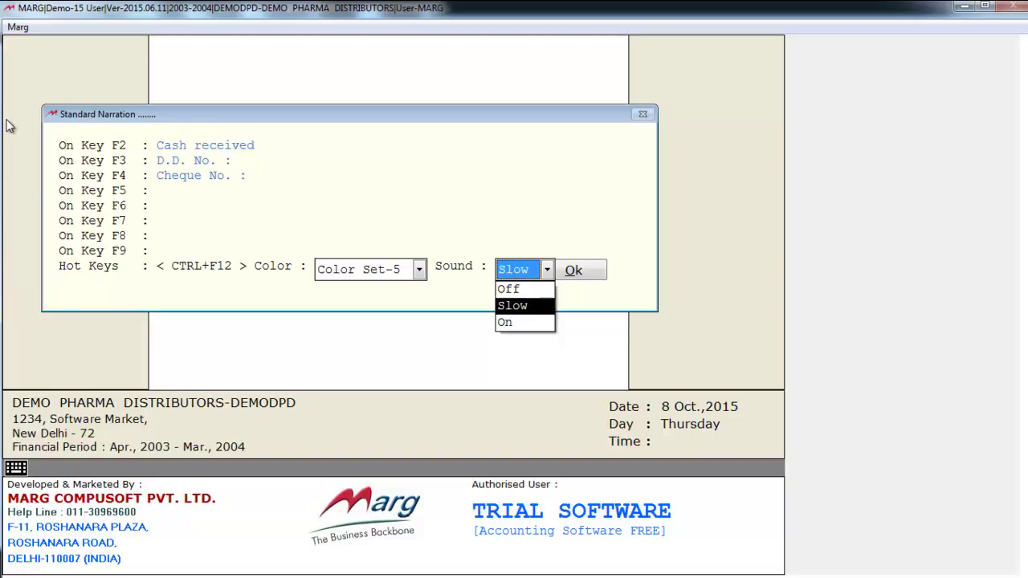
pyautogui.press('Down')
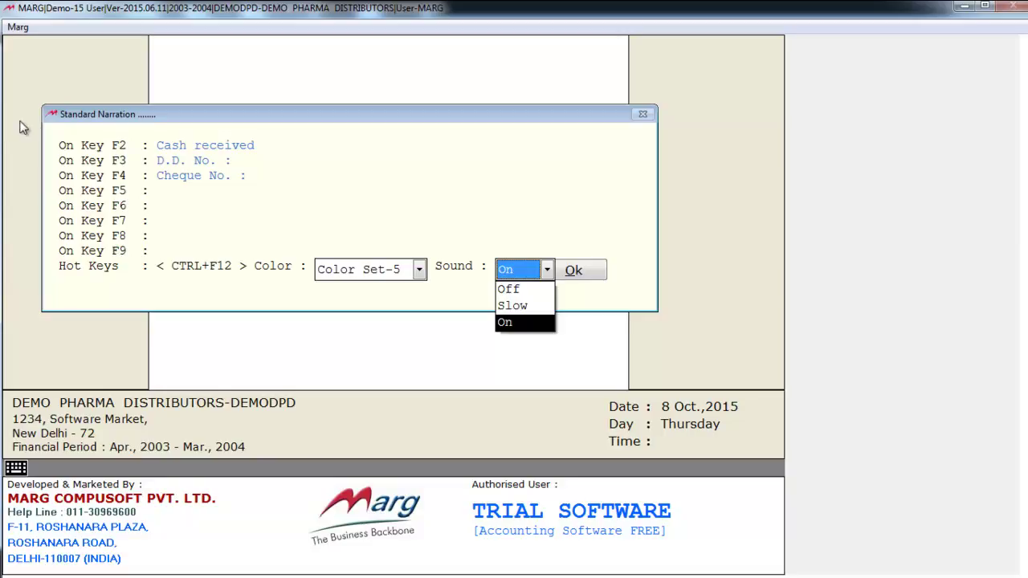
pyautogui.press('Return')
pyautogui.hotkey('shift', 'Tab')
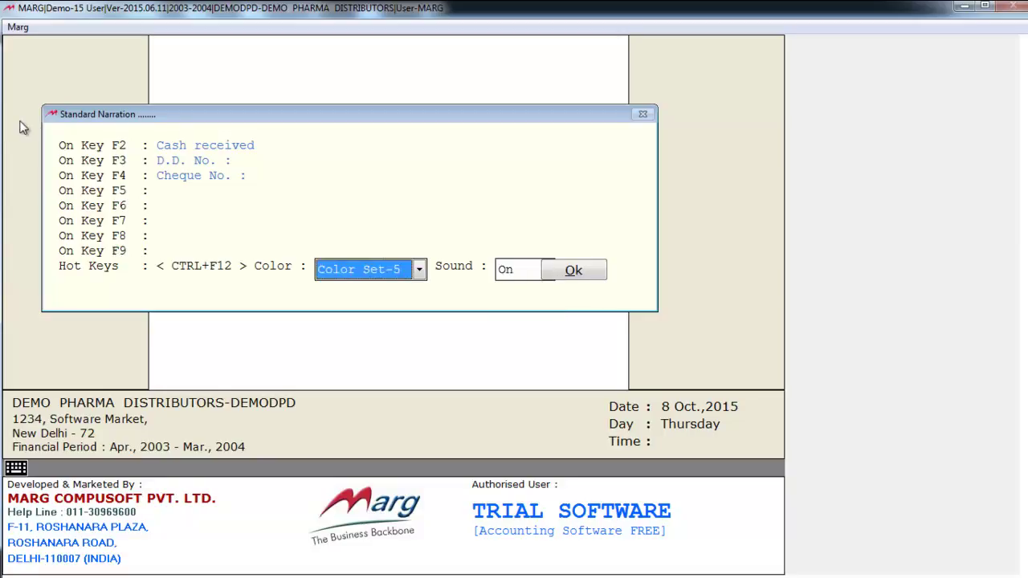